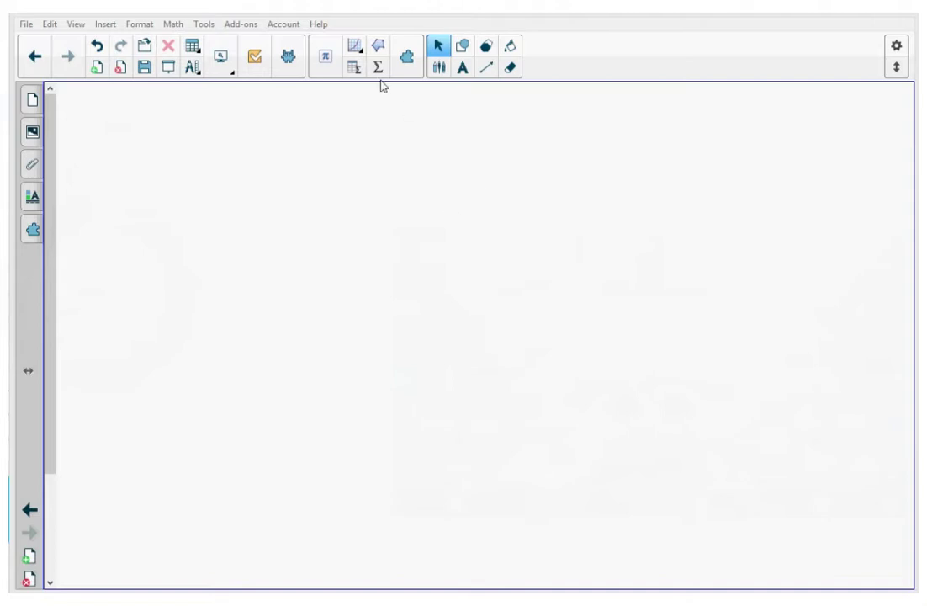
Pick the Game Show activity from the SMART lab activity list.
left_click(288, 59)
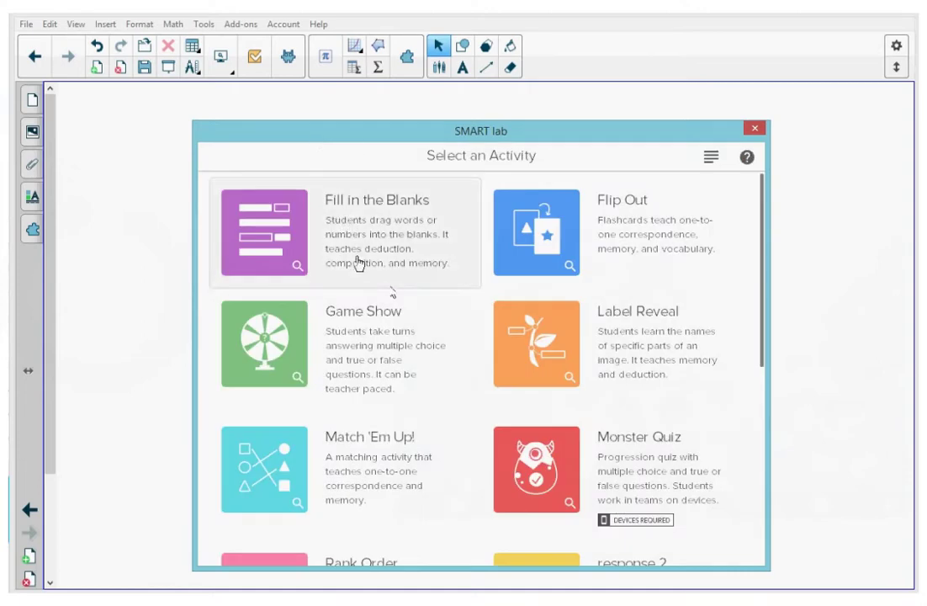
left_click(353, 350)
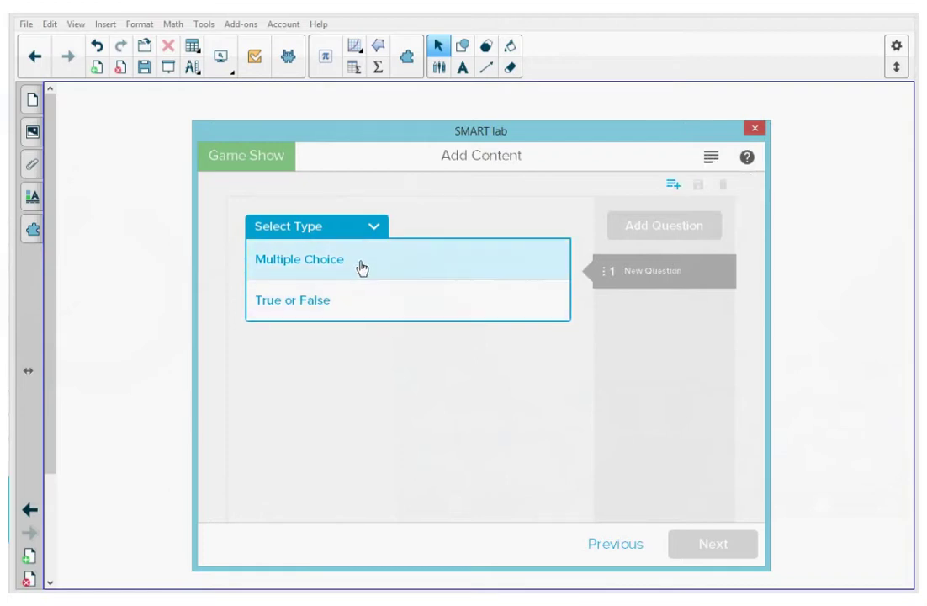
Make question one True or False: 'There are two solstices in a year.', fixing 'THere'.
left_click(305, 304)
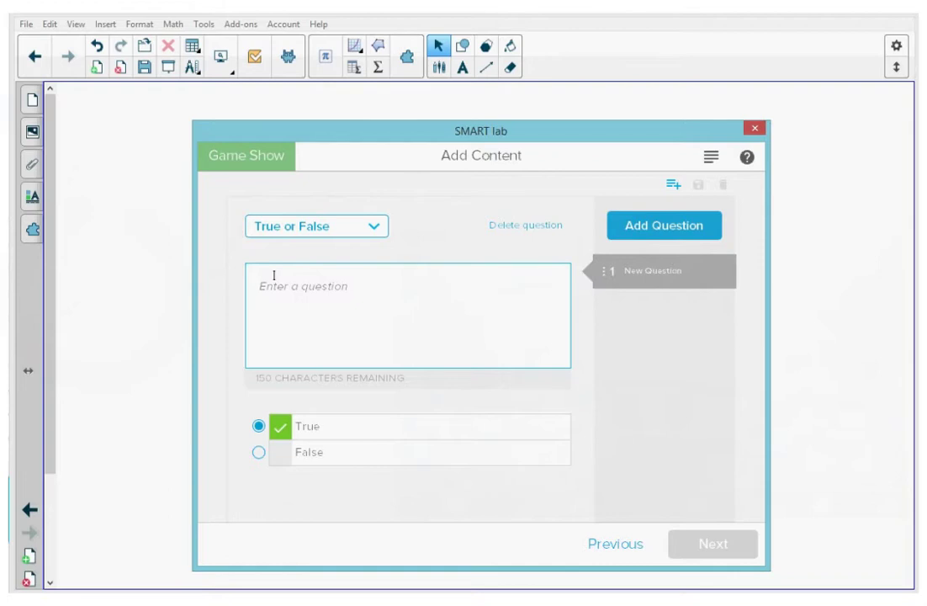
type("THere are two s")
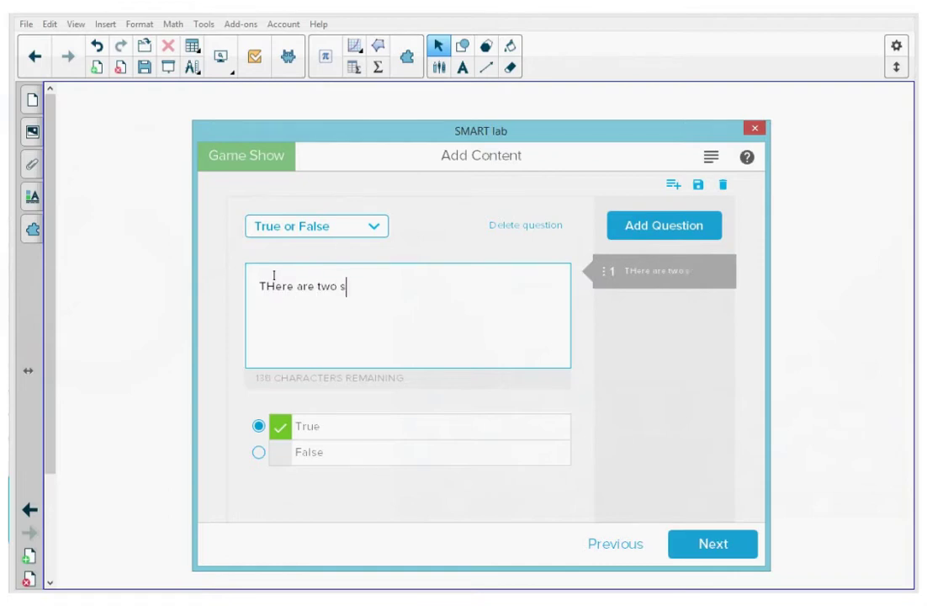
type("olstices")
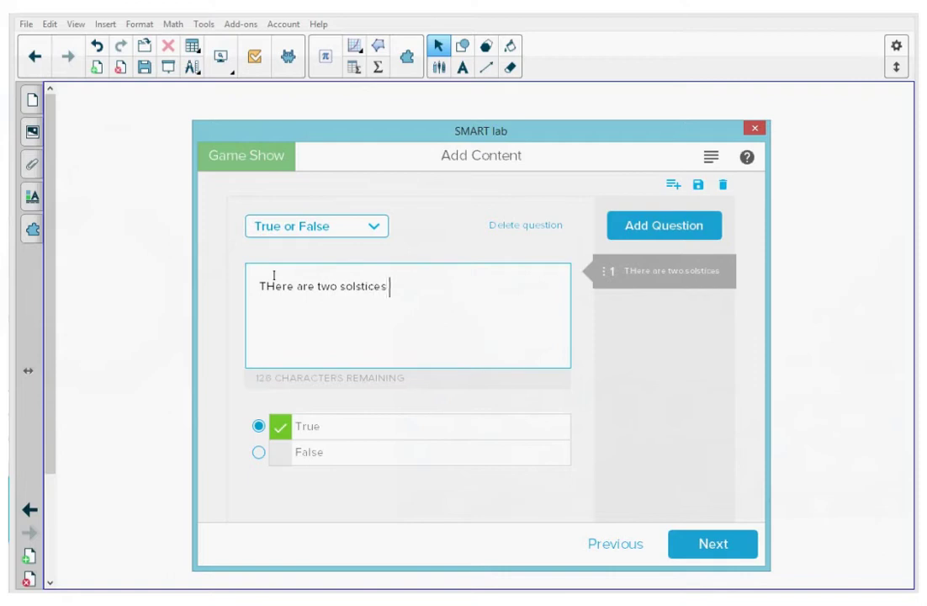
type(" in a year.")
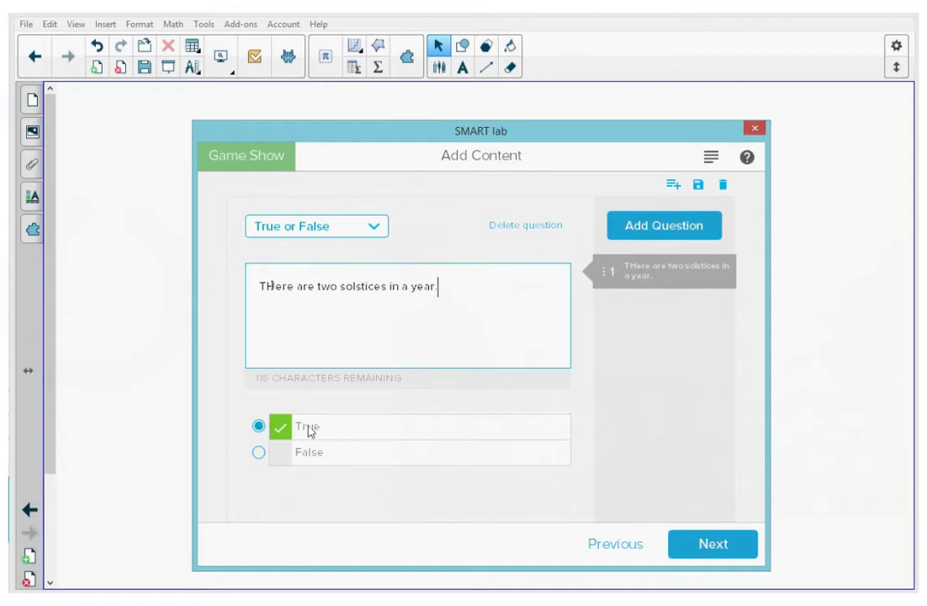
left_click(271, 286)
key("BackSpace")
type("h")
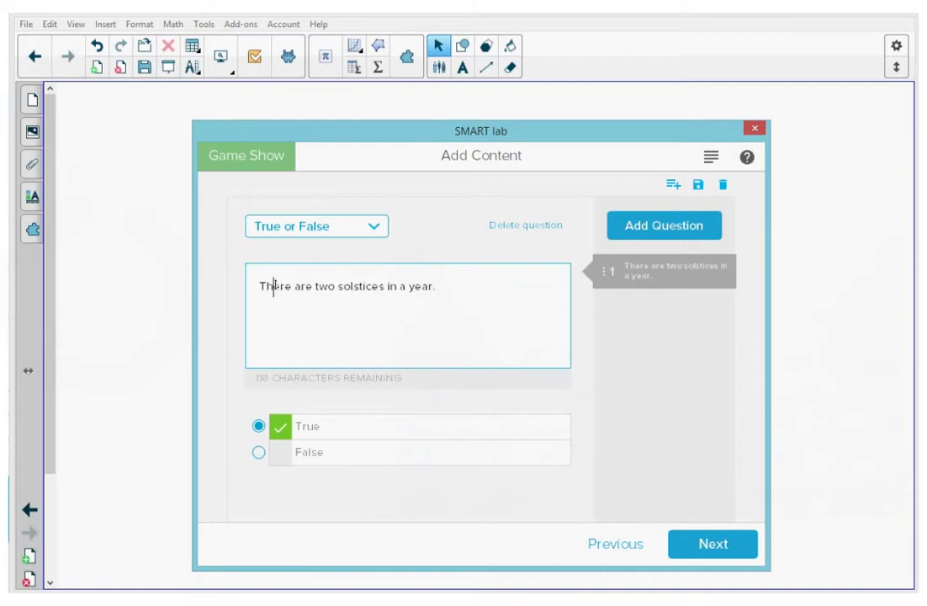
Add question two 'The summer solstices occurs in July.' marked False, plus a blank third question.
left_click(662, 235)
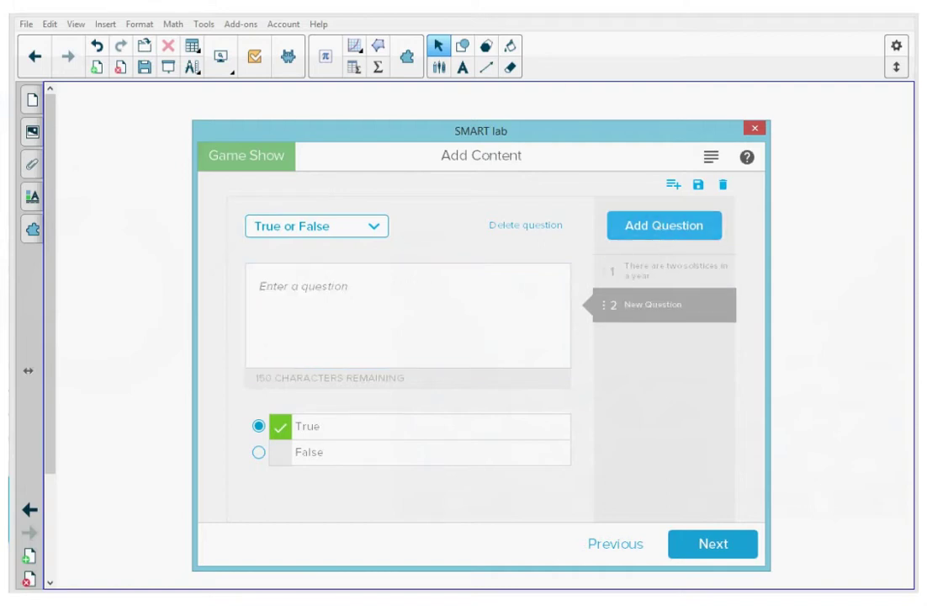
left_click(261, 287)
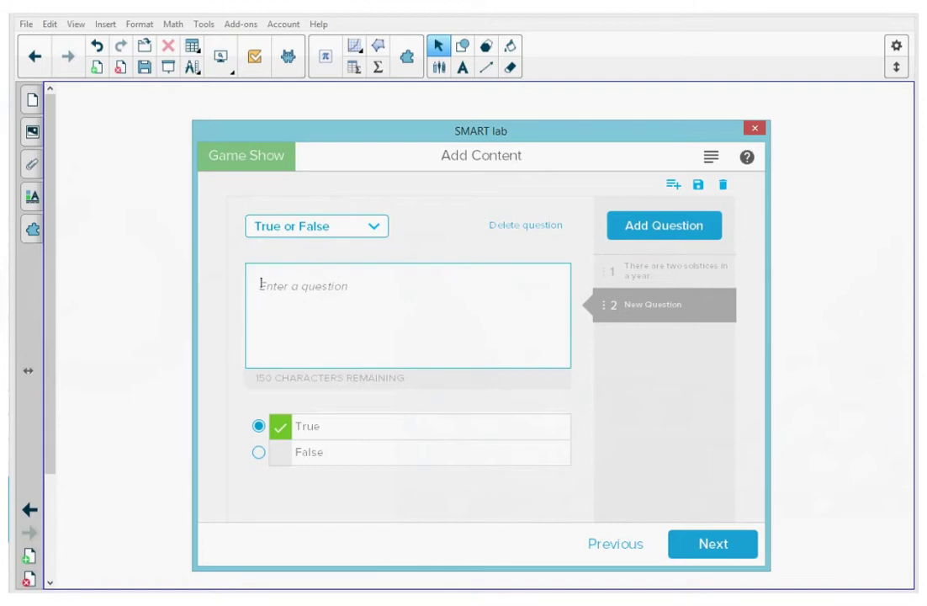
type("The summer ")
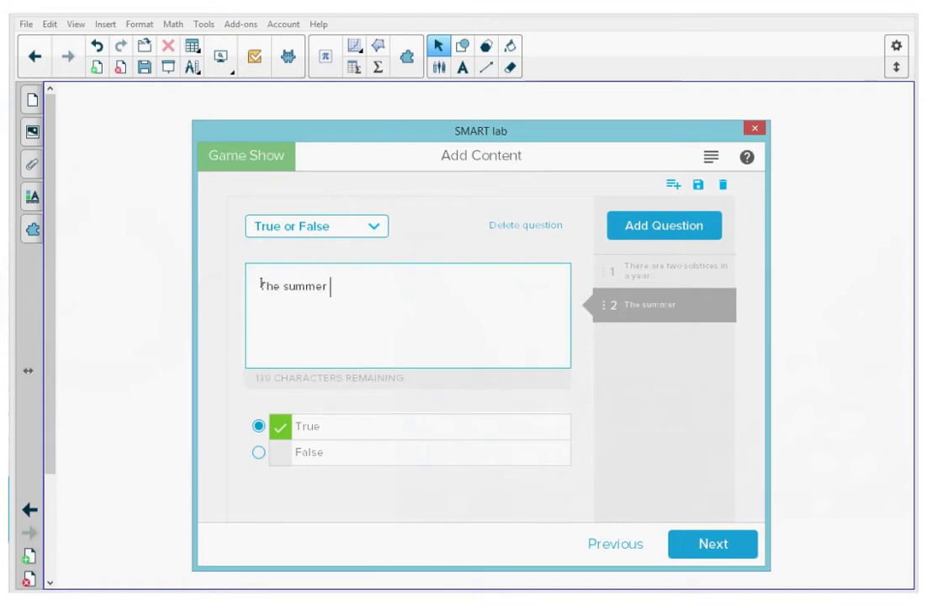
type("solstices occur")
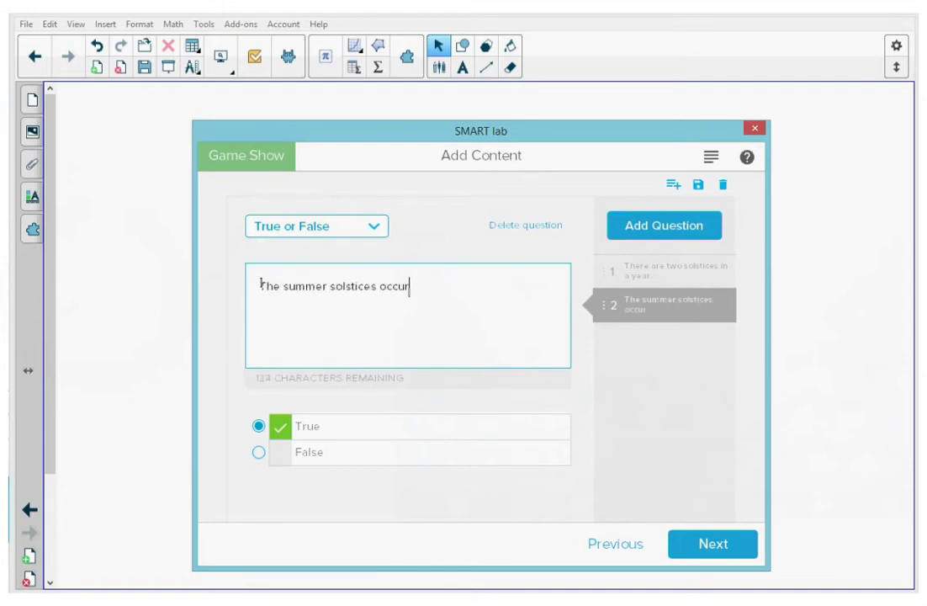
type("s in July")
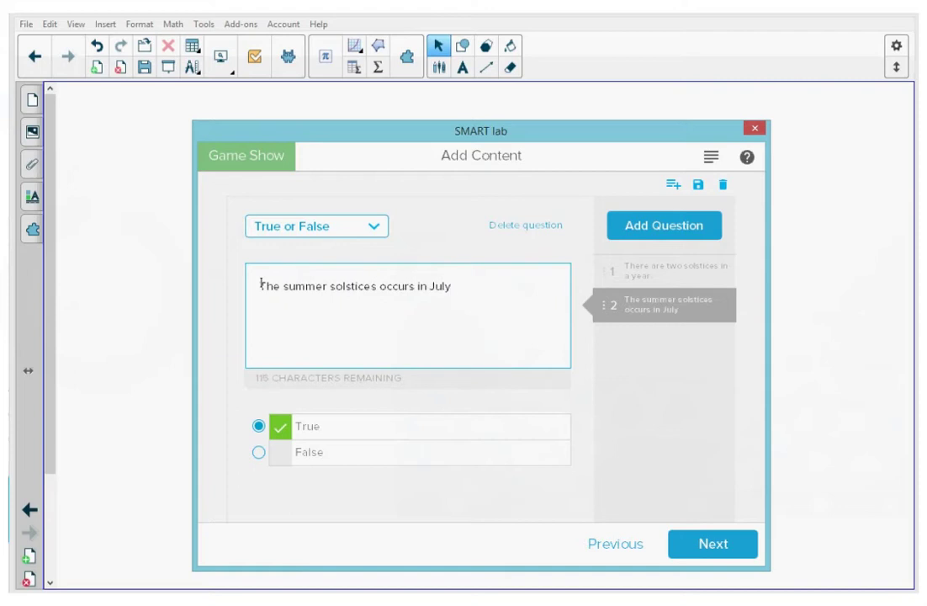
type(".")
left_click(259, 453)
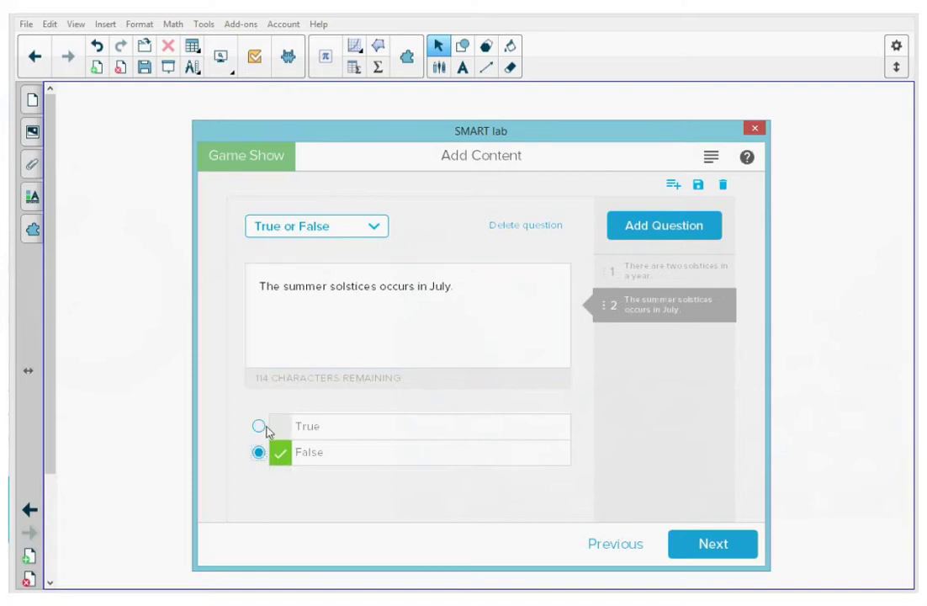
left_click(673, 229)
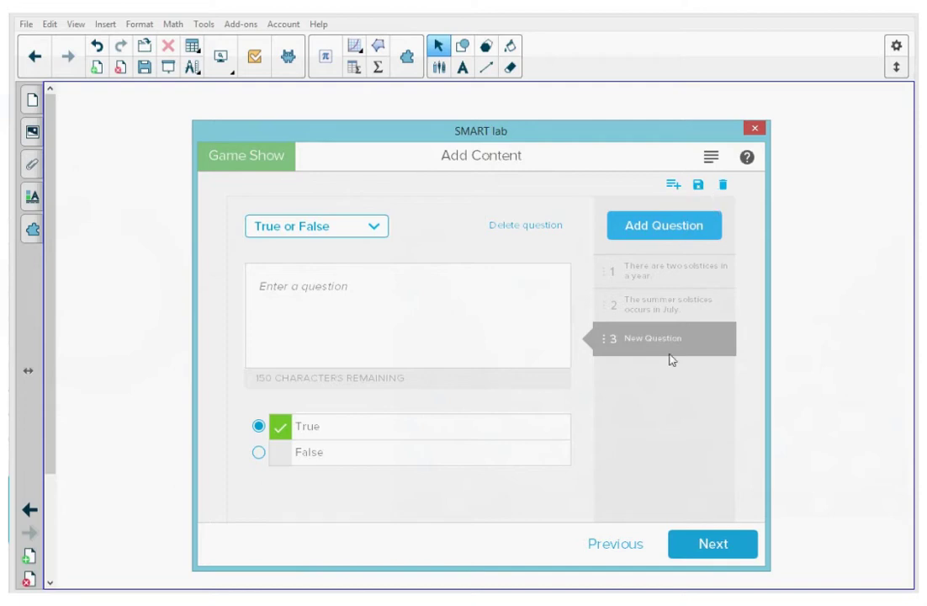
Go through Review Content and finish the Game Show to place its title screen.
left_click(716, 550)
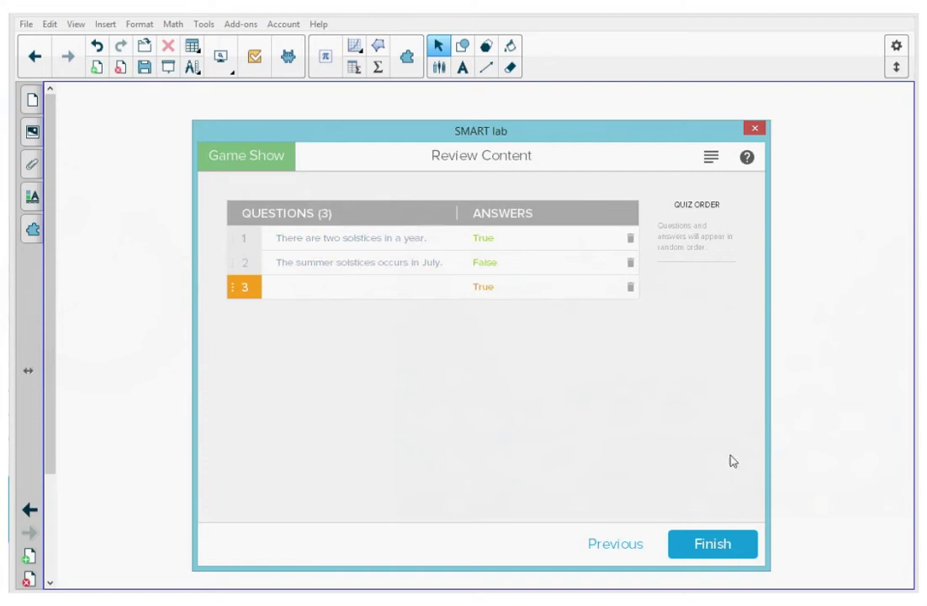
left_click(709, 545)
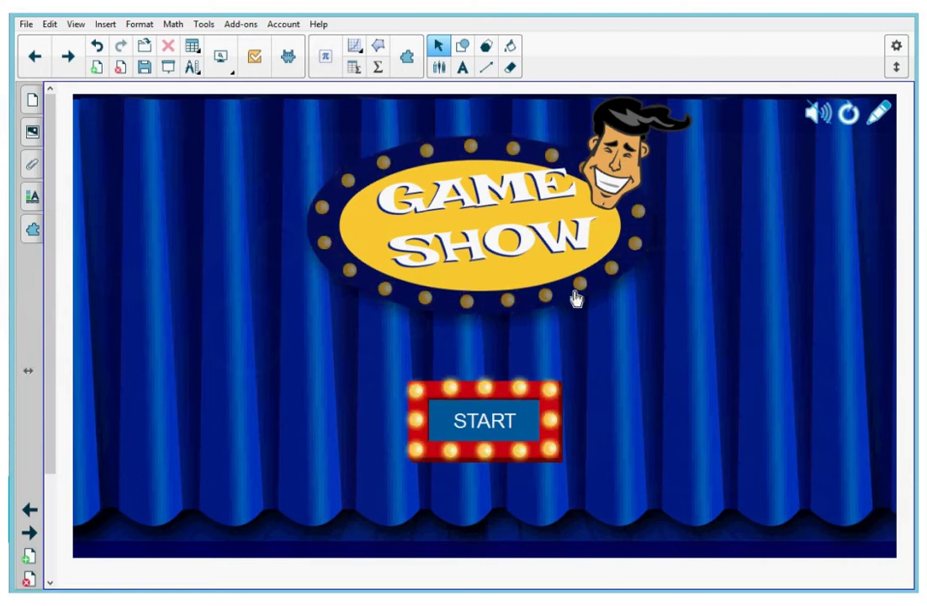
Start the Game Show and spin the wheel for the 100-point winter solstice question.
left_click(483, 425)
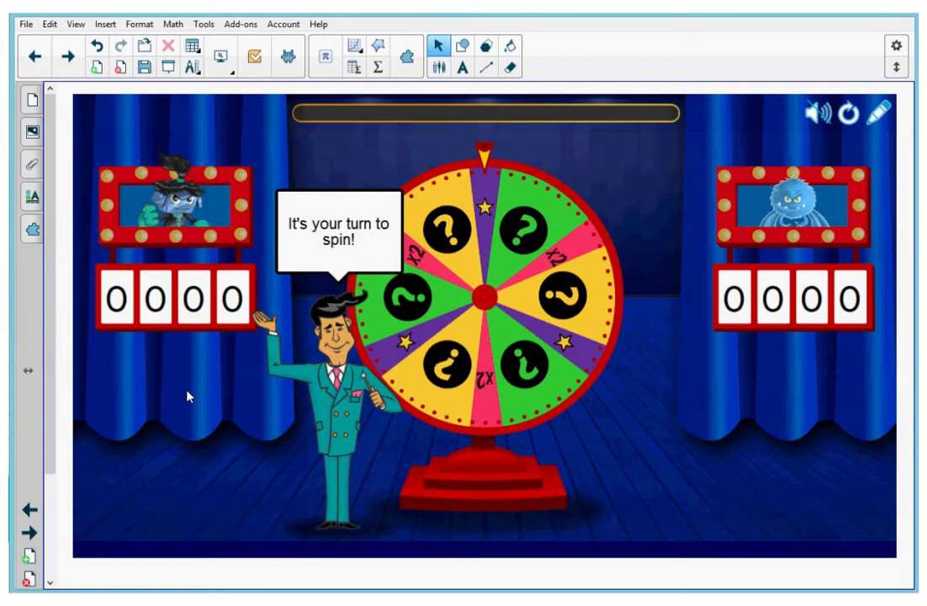
left_click(448, 314)
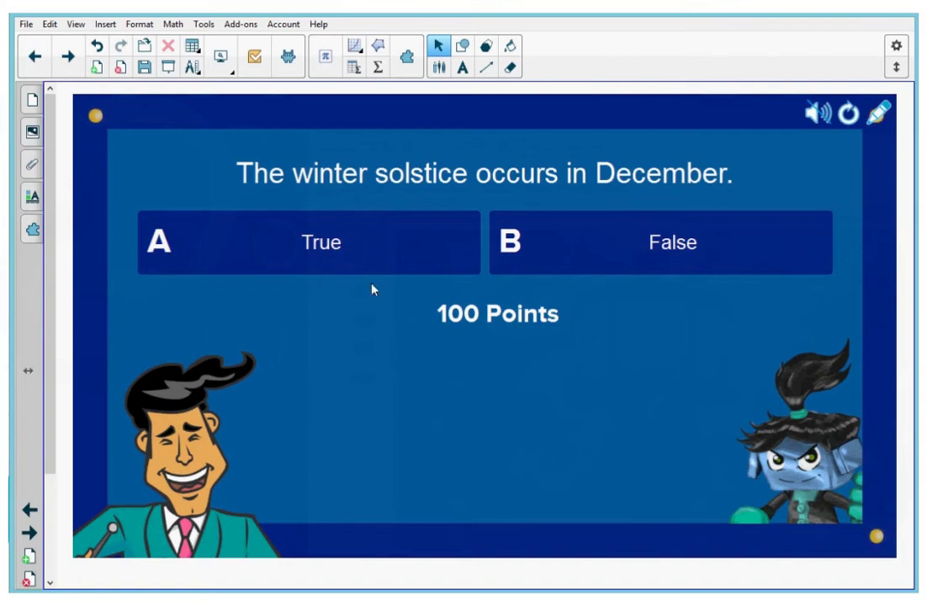
Answer True to 'The winter solstice occurs in December.' for +100 points, then continue.
left_click(343, 249)
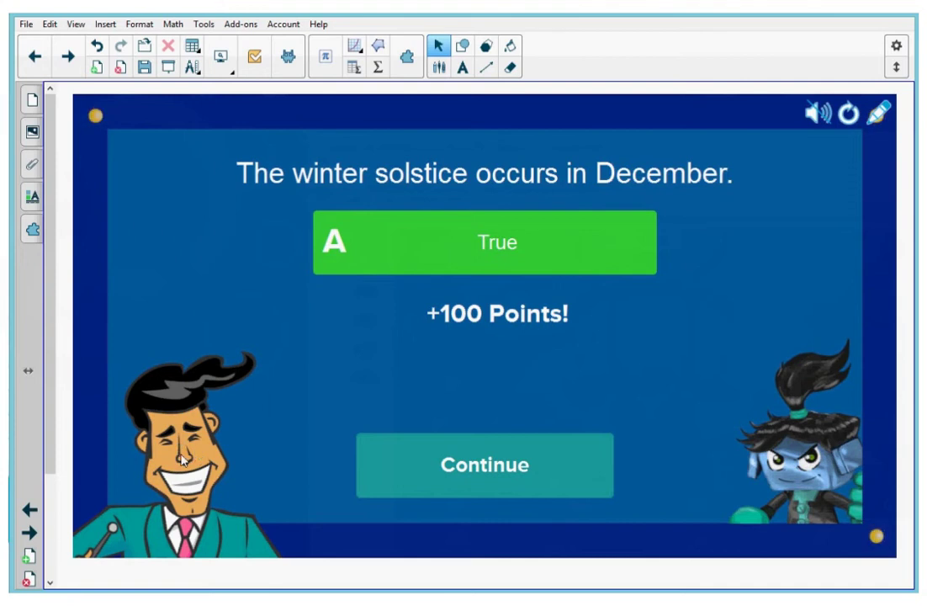
left_click(509, 469)
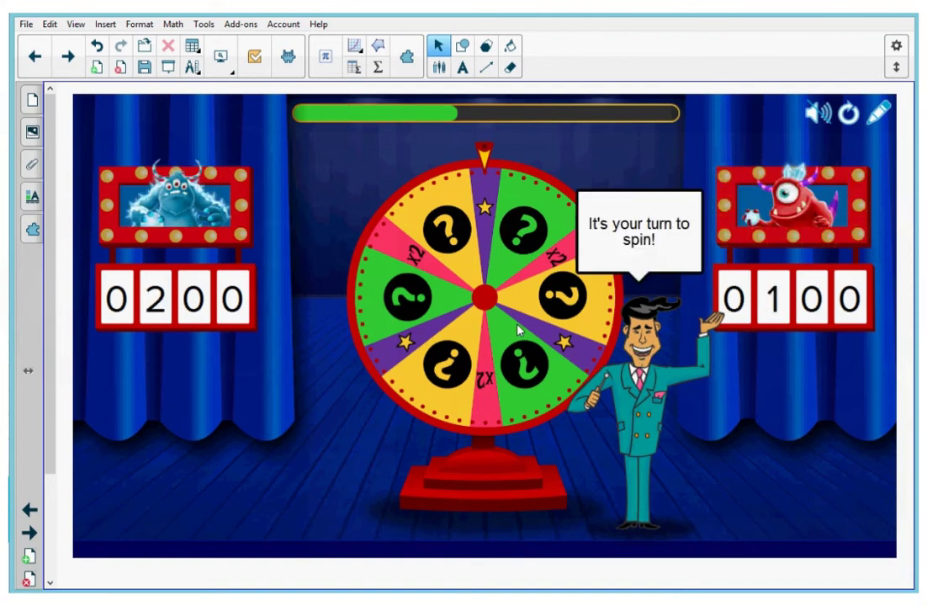
Spin the wheel, read the gold shield power-up, and spin again for the July question.
left_click(520, 331)
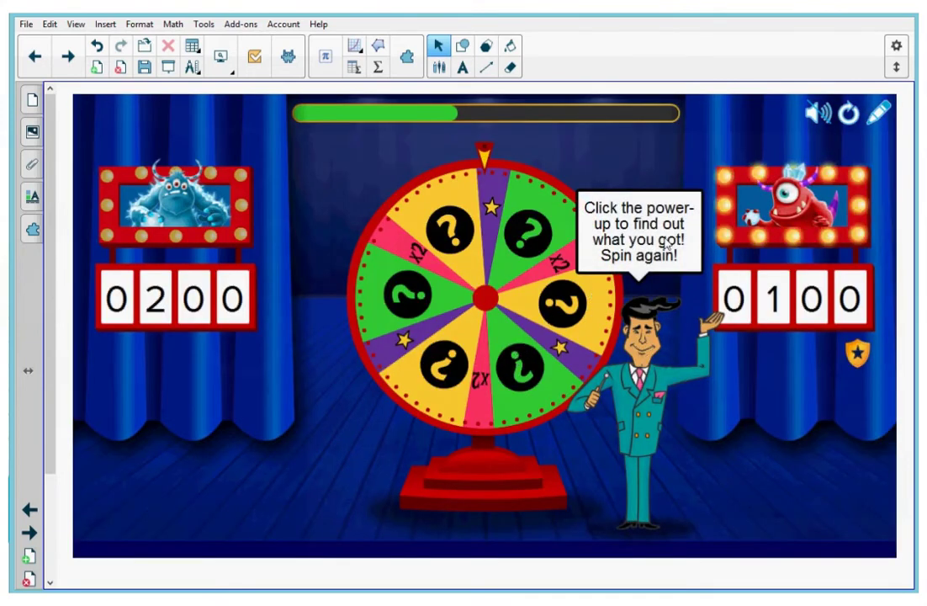
left_click(858, 354)
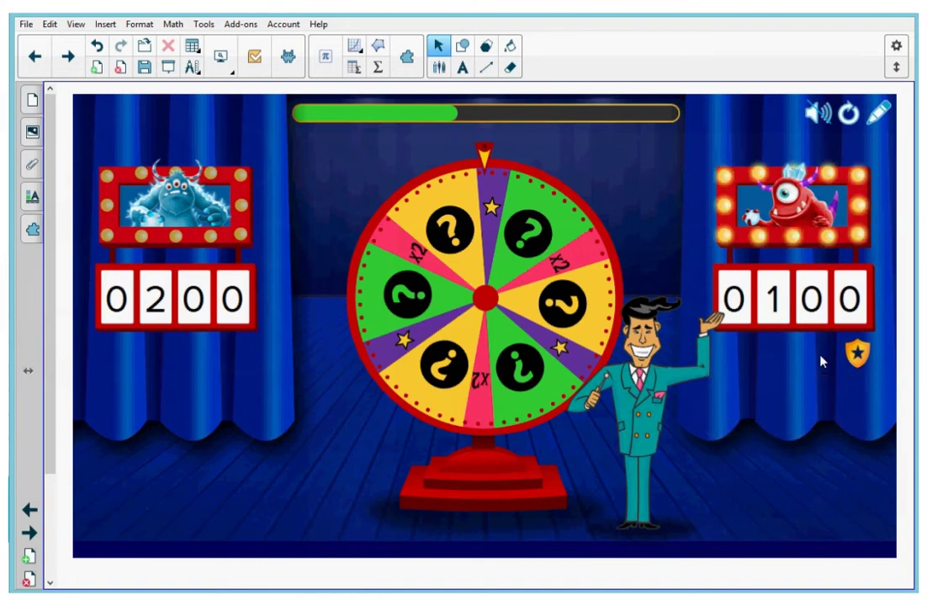
left_click(531, 309)
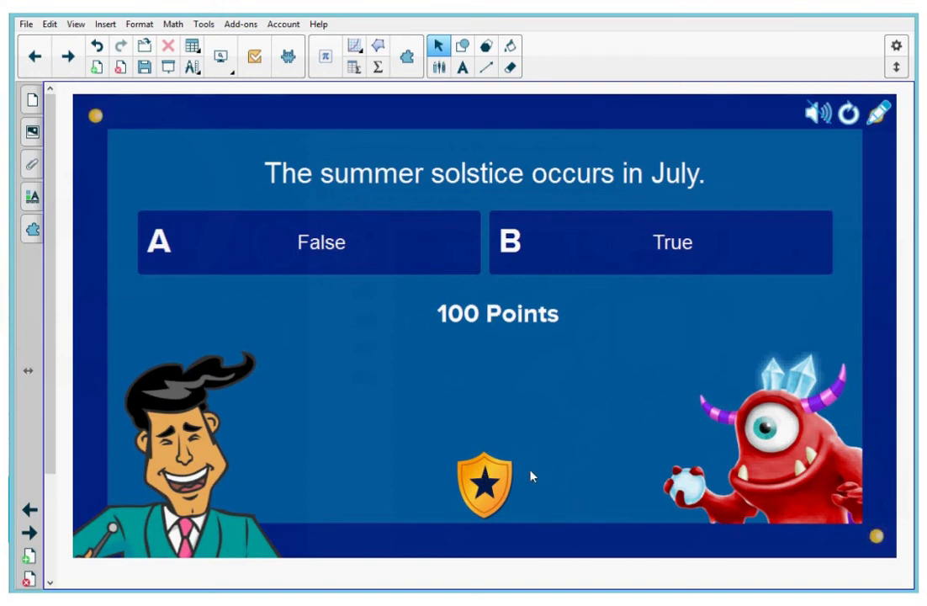
Use the shield to remove an option, answer False for +100, and continue at 0300–0300.
left_click(488, 482)
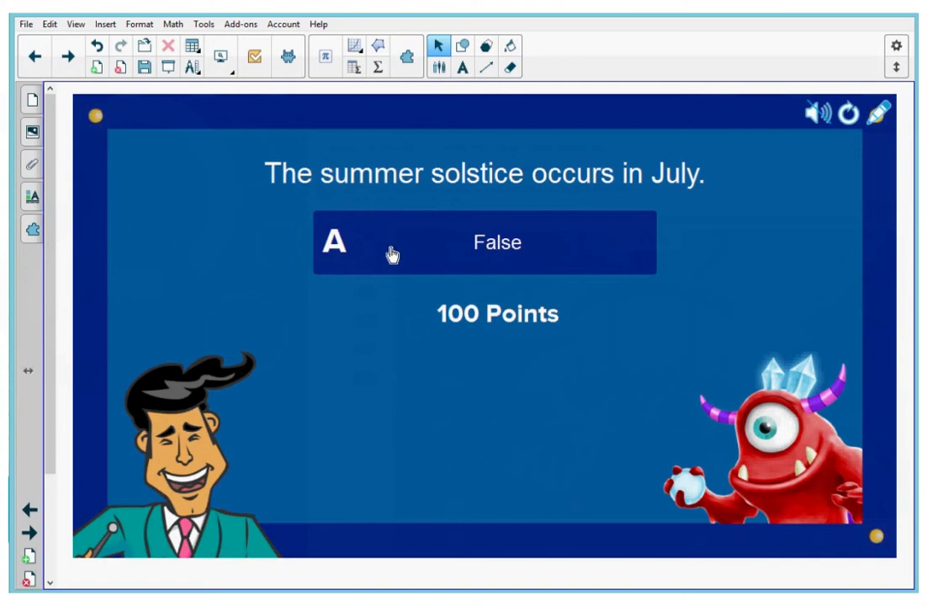
left_click(546, 247)
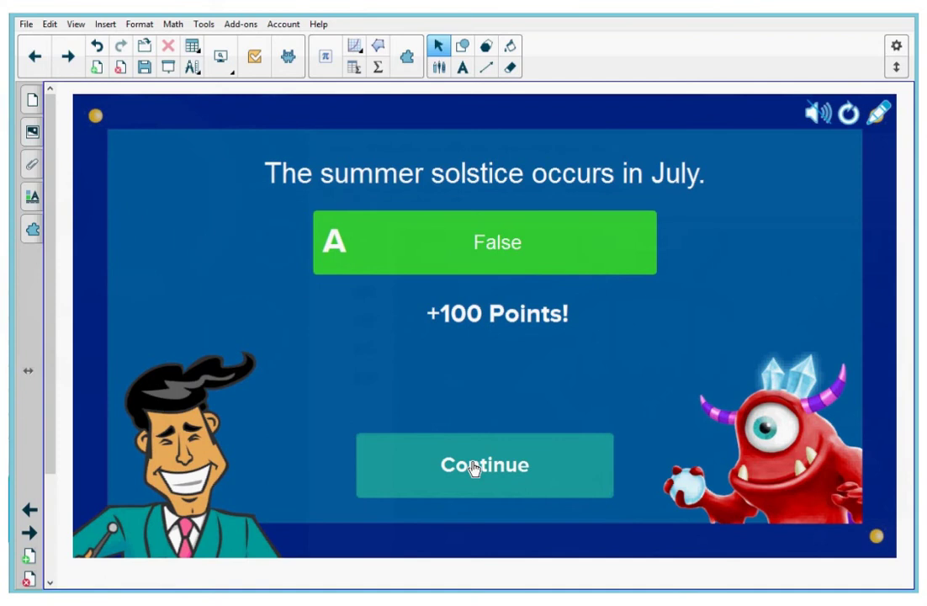
left_click(473, 468)
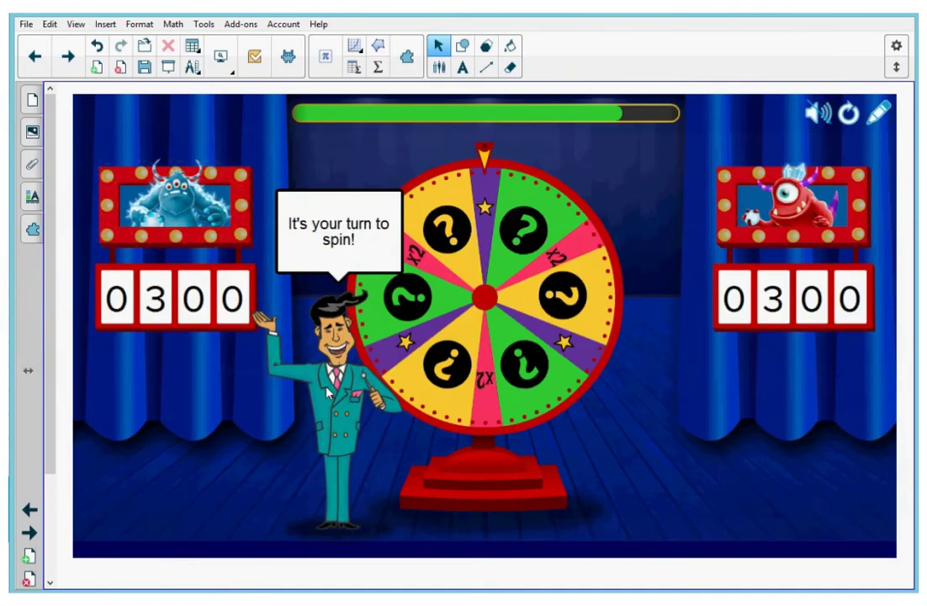
Spin the wheel twice, landing x2, to reach the 200-point longest-night question.
left_click(486, 335)
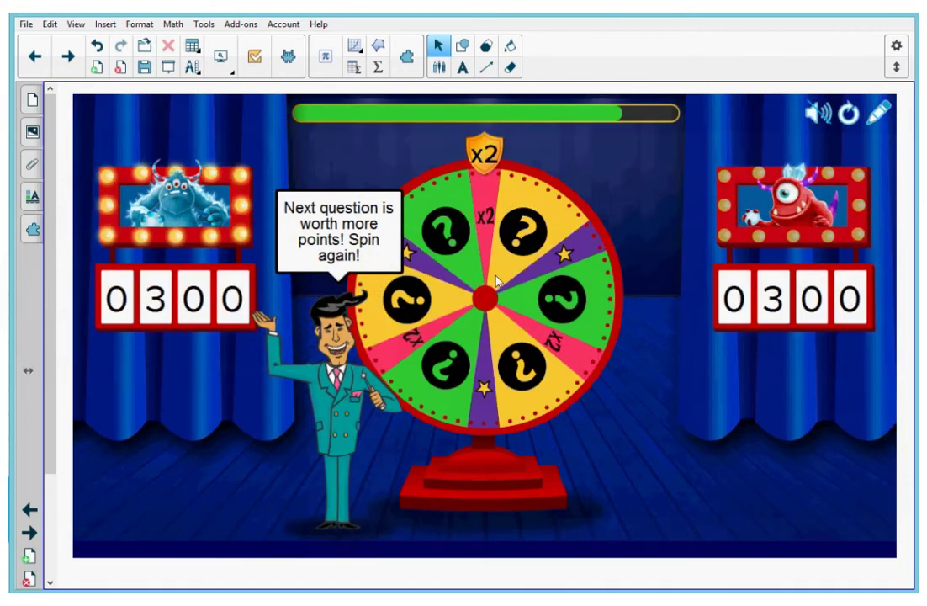
left_click(502, 281)
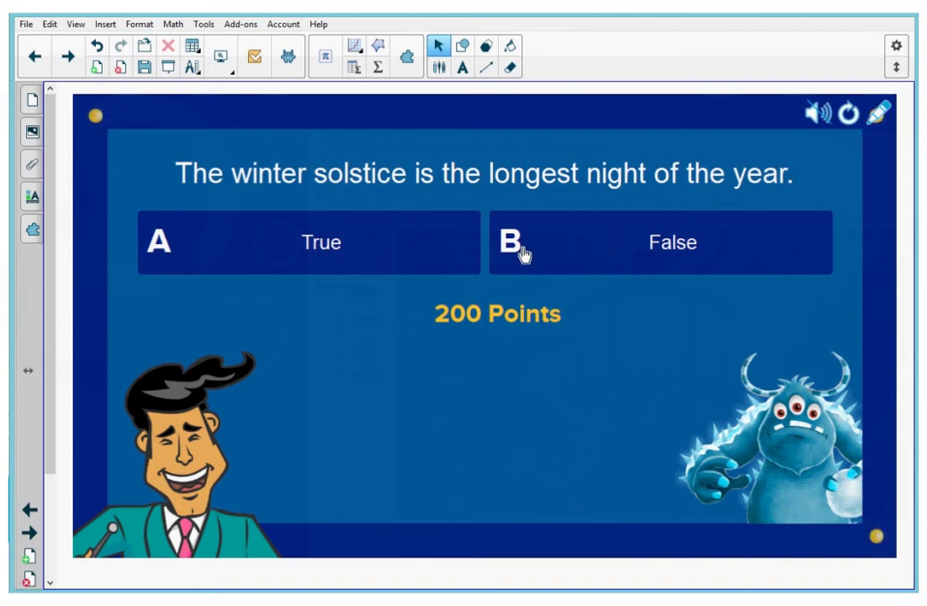
Answer False, then True for the other player, and continue to the 400–300 final results.
left_click(624, 253)
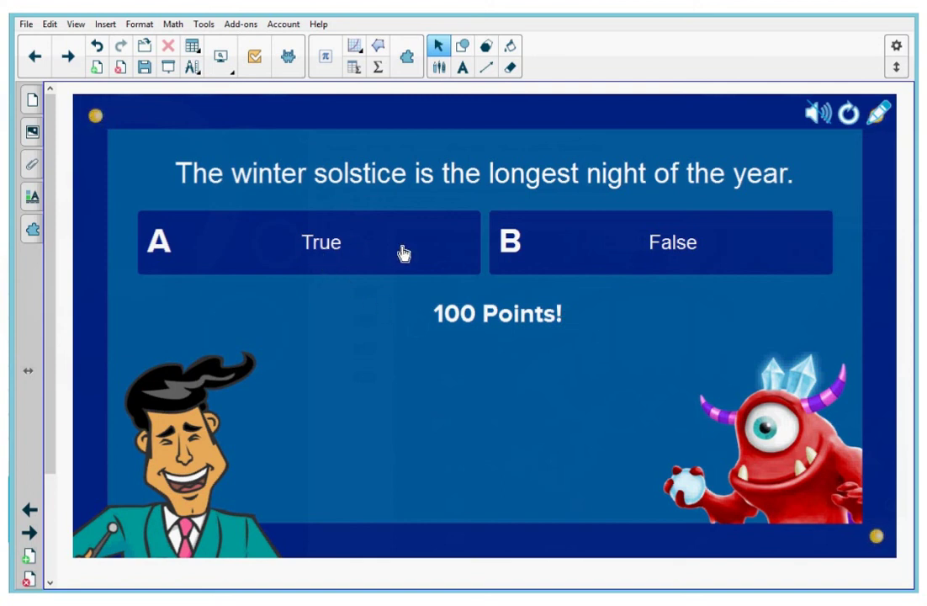
left_click(327, 254)
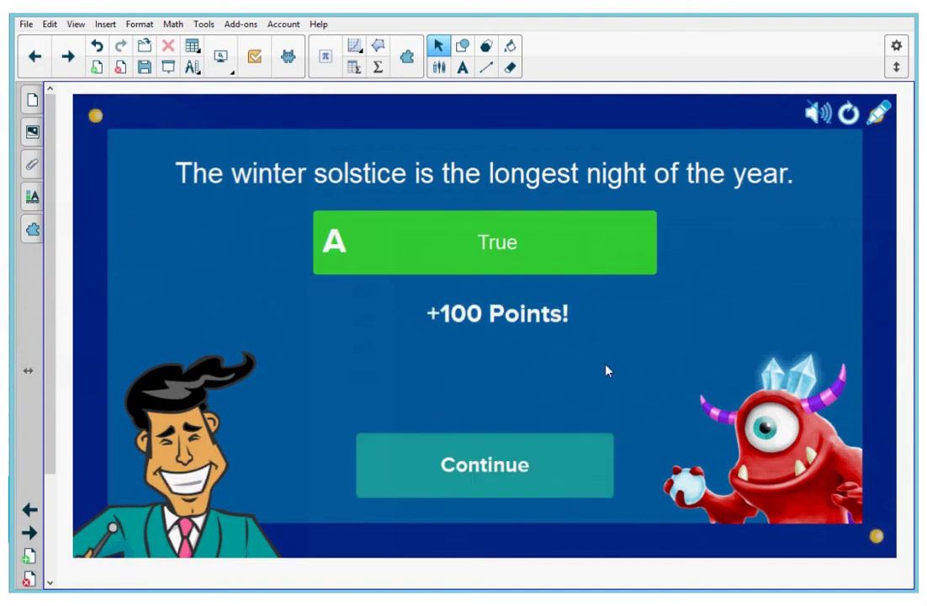
left_click(494, 476)
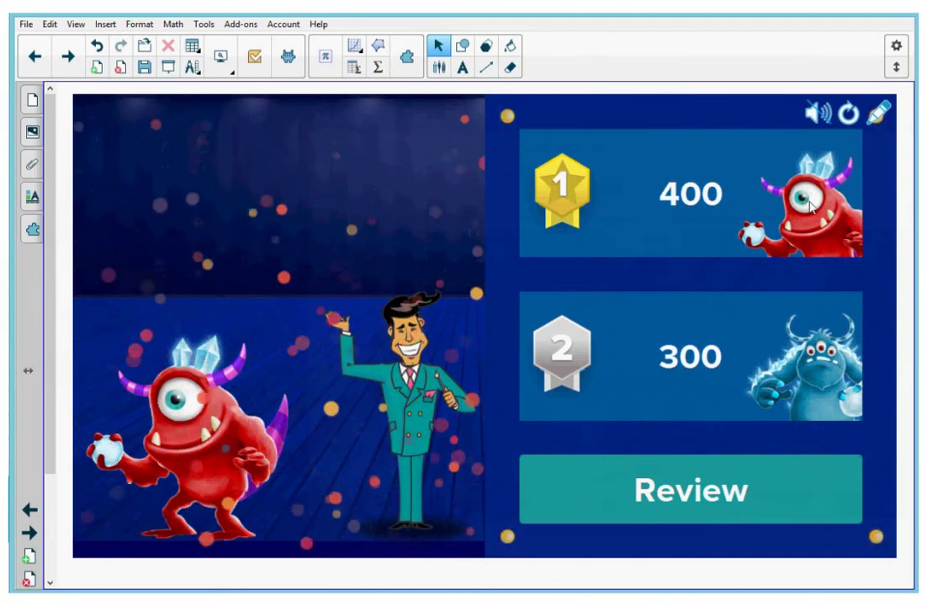
Show the Questions Review and scroll its list of correct answers down to the longest-night question.
left_click(689, 492)
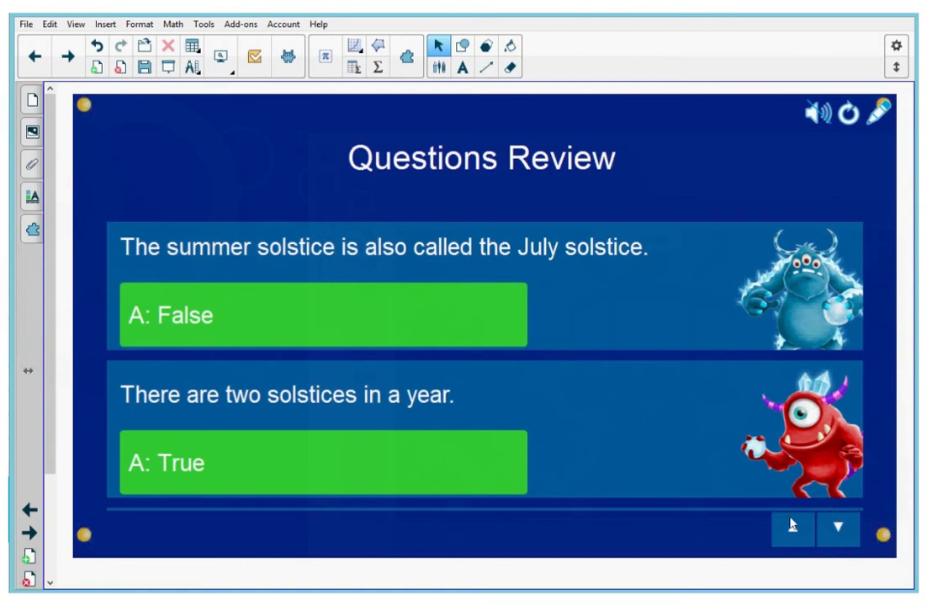
left_click(838, 527)
left_click(838, 527)
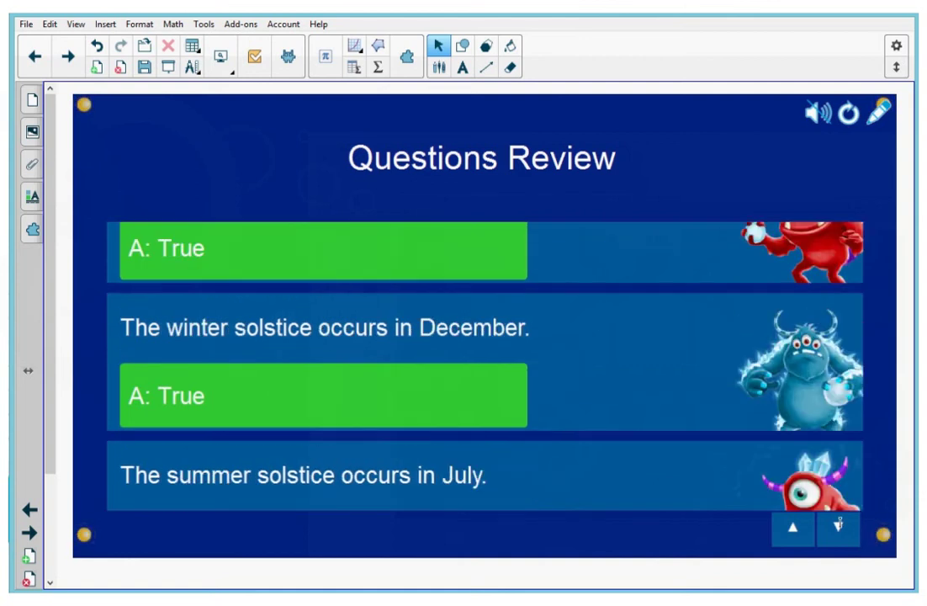
left_click(838, 527)
left_click(838, 526)
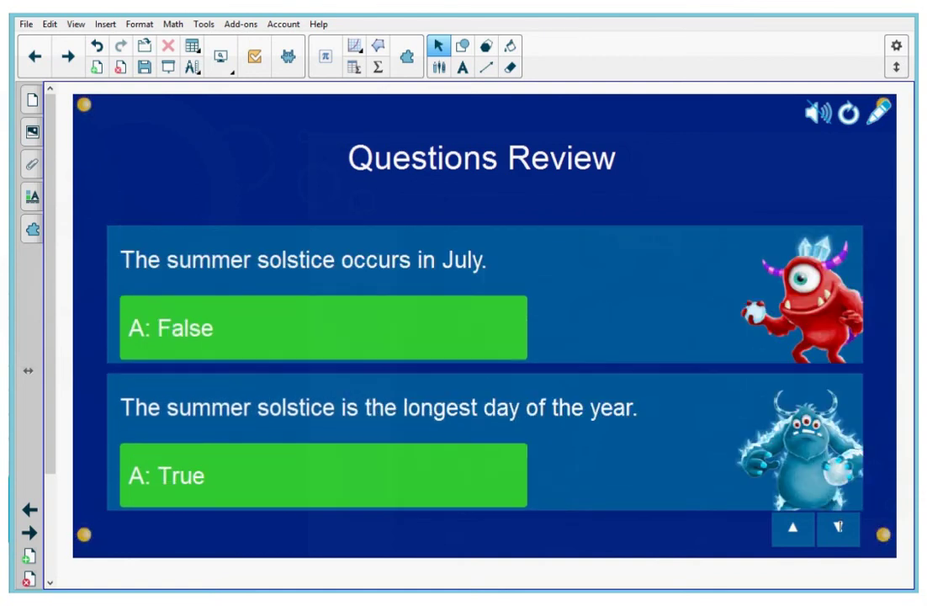
left_click(838, 526)
left_click(838, 527)
left_click(838, 526)
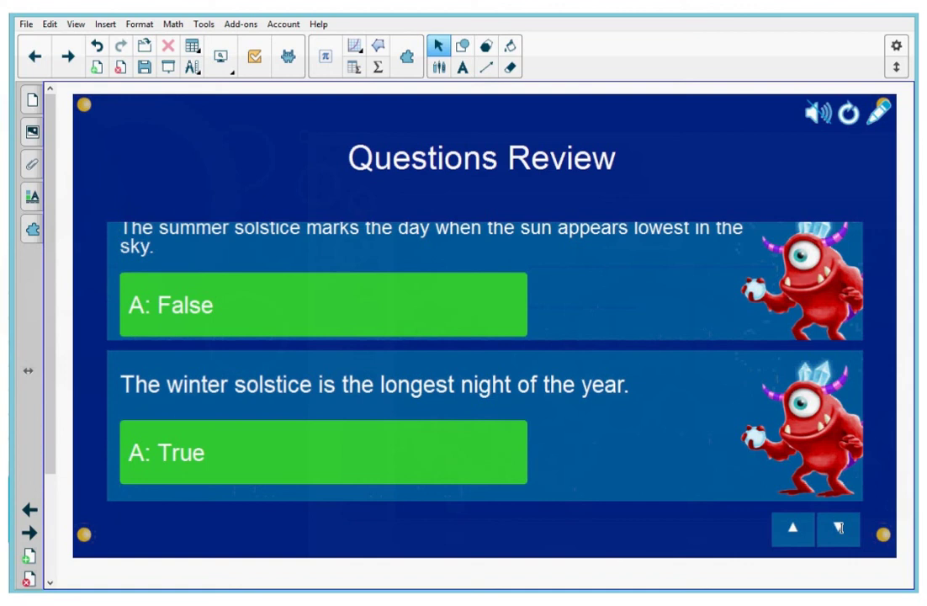